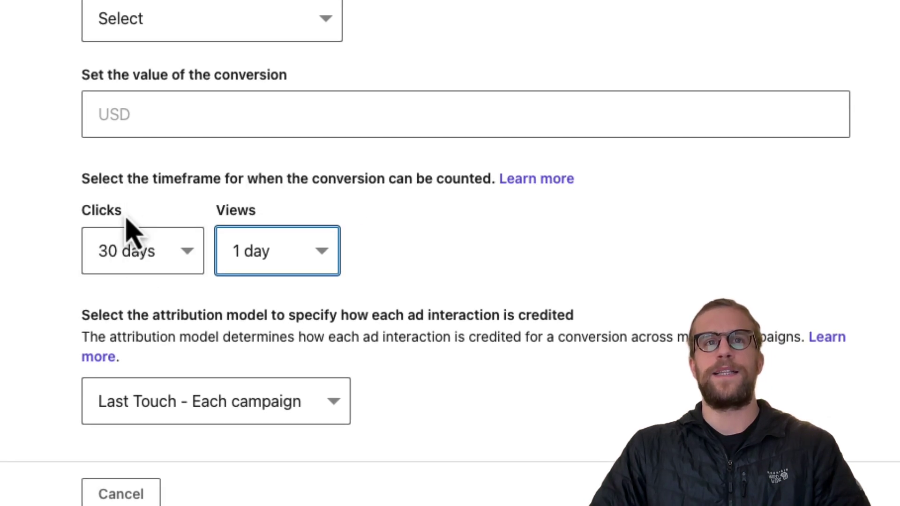
# - Review the available click and view timeframe options for counting the conversion
pyautogui.click(159, 258)
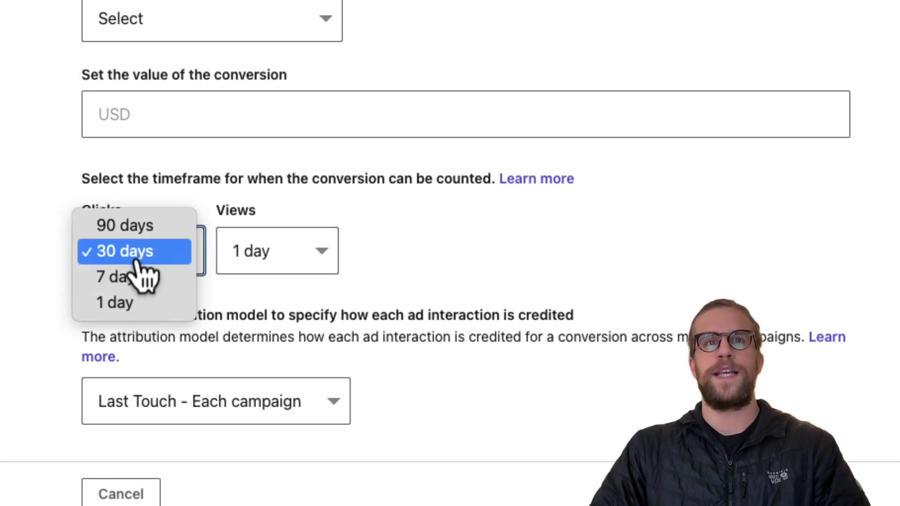
pyautogui.click(28, 241)
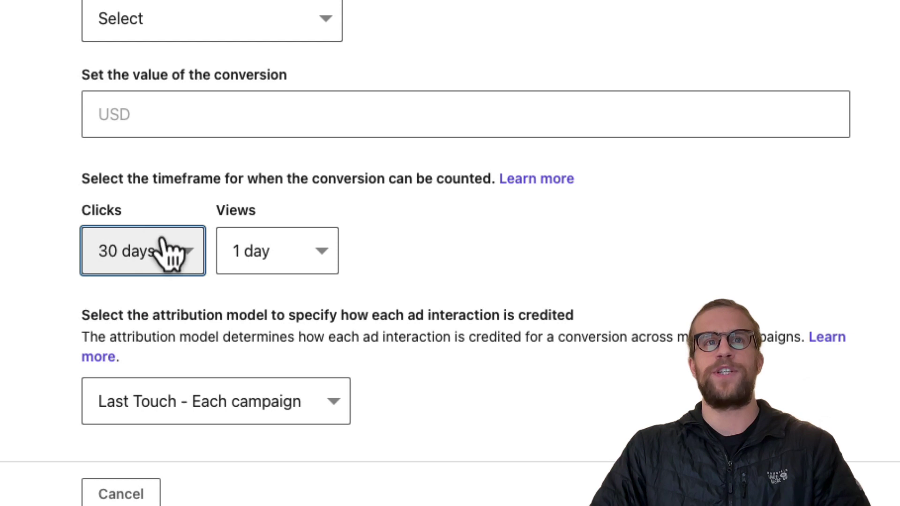
pyautogui.click(263, 252)
pyautogui.click(56, 237)
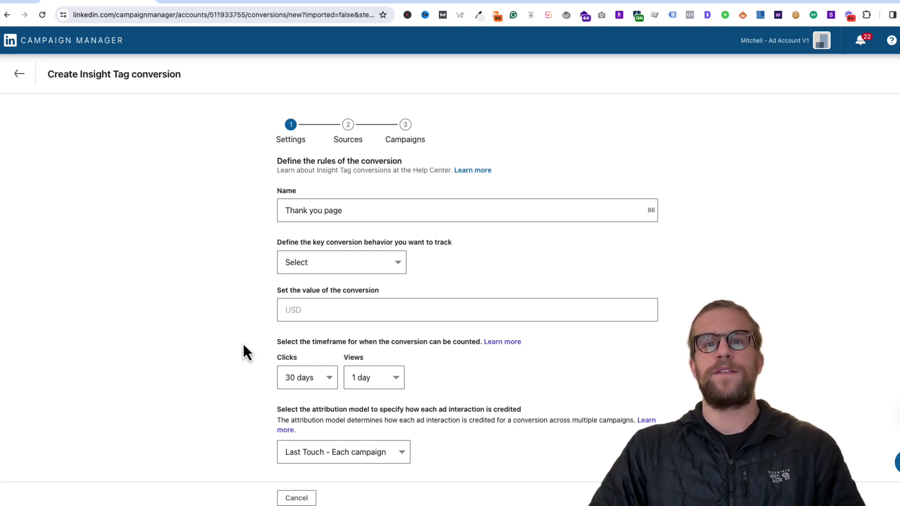
# - Try a 90-day click timeframe for the conversion and return it to 30 days
pyautogui.click(307, 378)
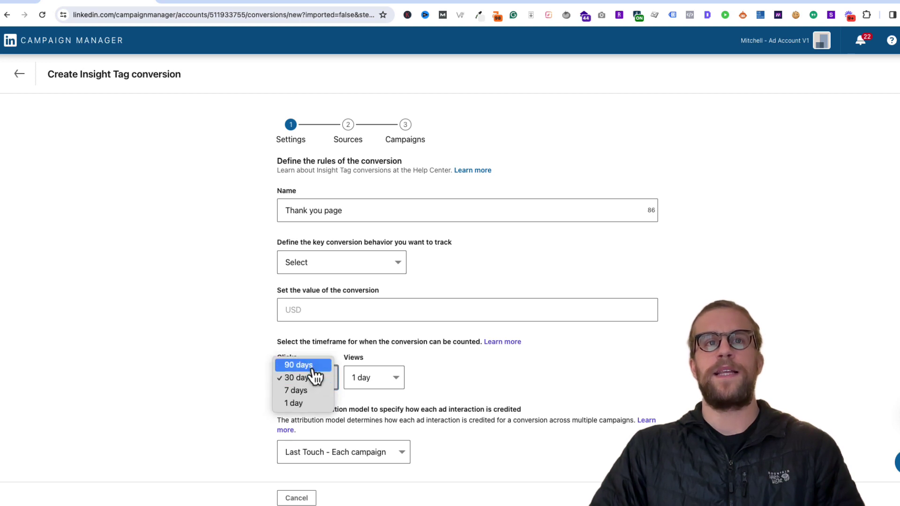
pyautogui.click(311, 365)
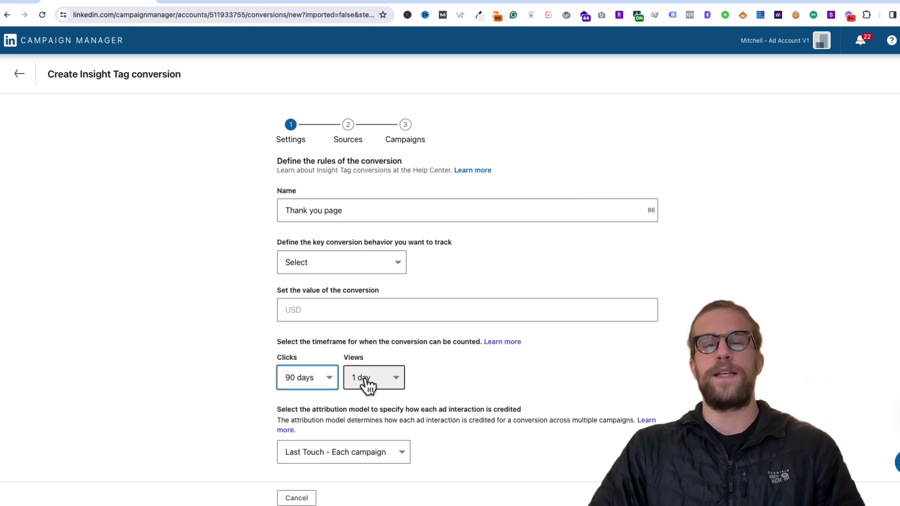
pyautogui.click(321, 383)
pyautogui.click(310, 390)
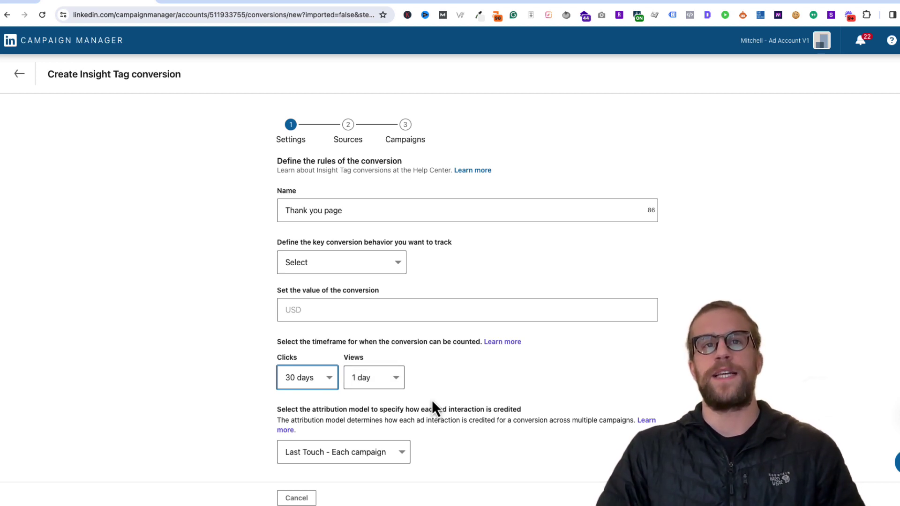
# - Set the click timeframe of the conversion to 90 days and check the view timeframe options
pyautogui.click(313, 385)
pyautogui.click(311, 377)
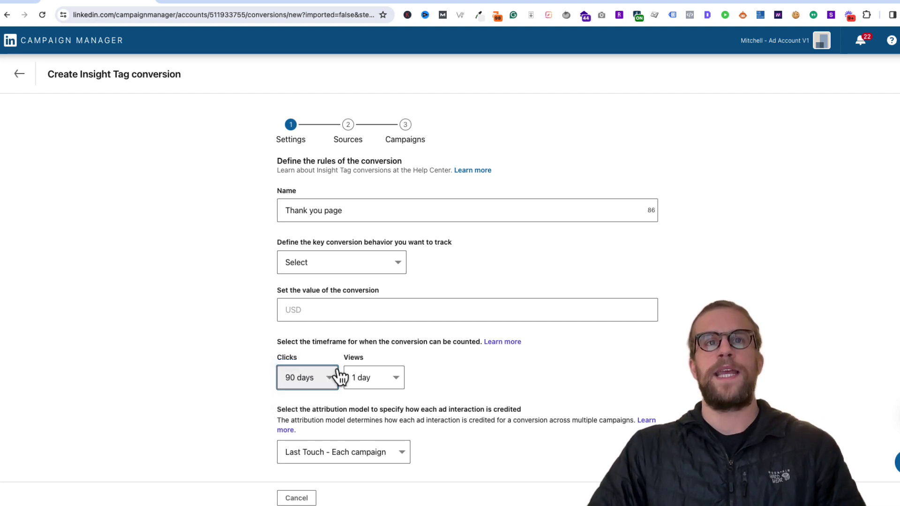
pyautogui.click(387, 378)
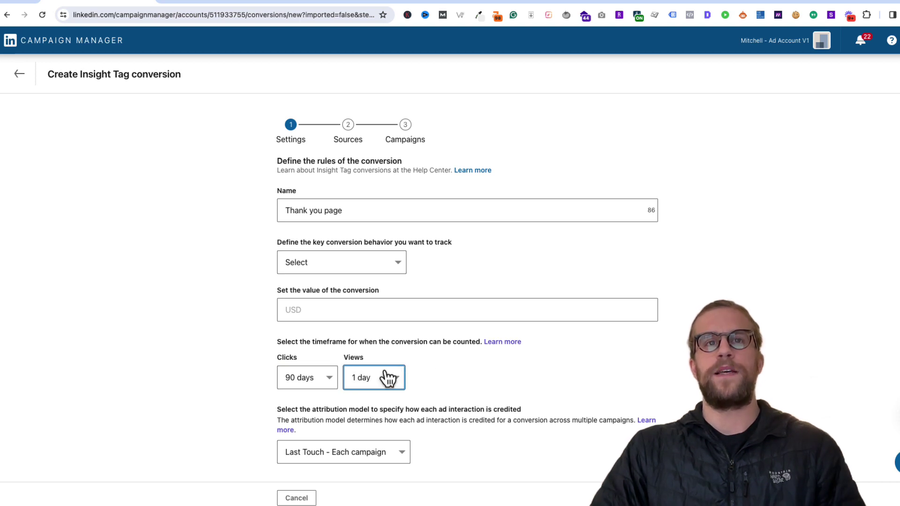
pyautogui.click(389, 379)
pyautogui.click(452, 375)
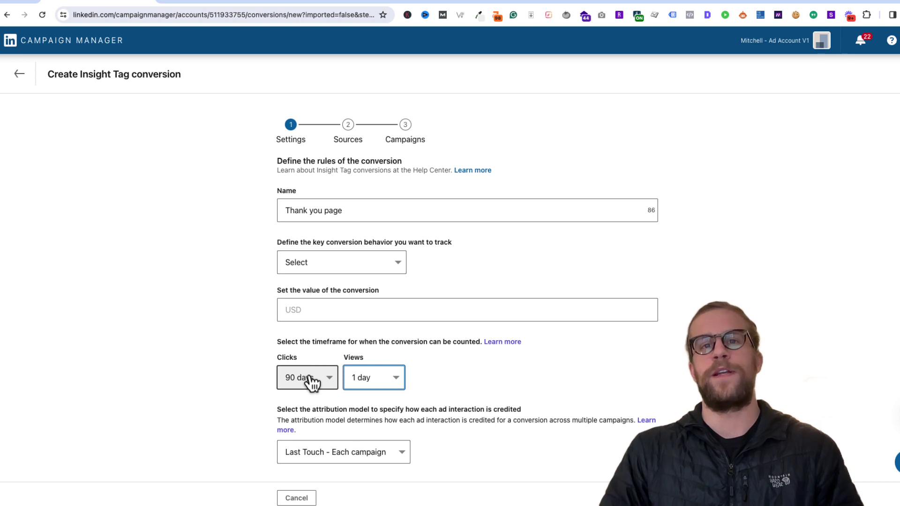
# - Switch to the Attribution board in Mural and examine the timeline for 90-day click and 1-day view windows with its results
pyautogui.click(212, 4)
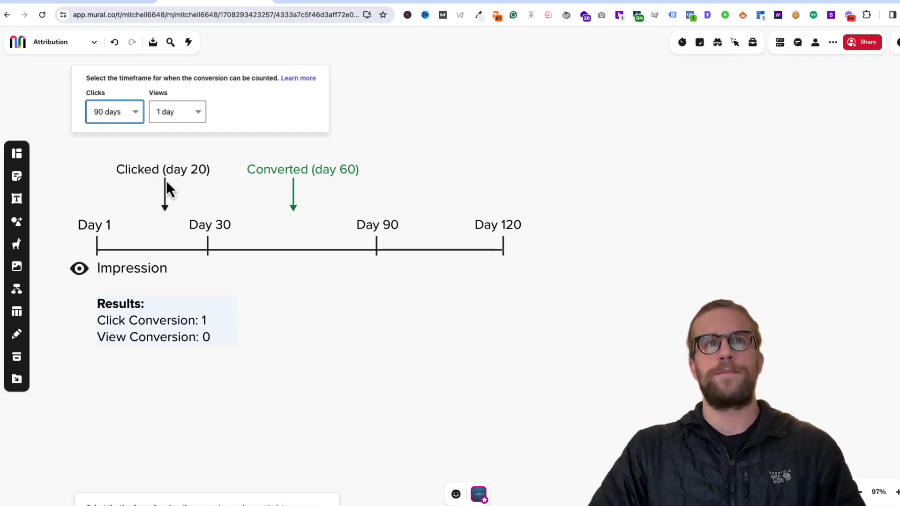
pyautogui.moveTo(124, 125)
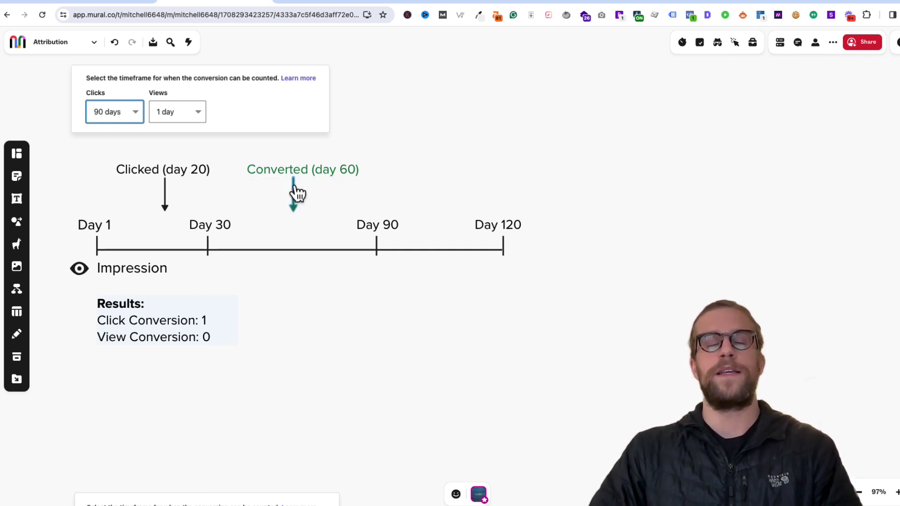
pyautogui.click(150, 117)
pyautogui.click(139, 310)
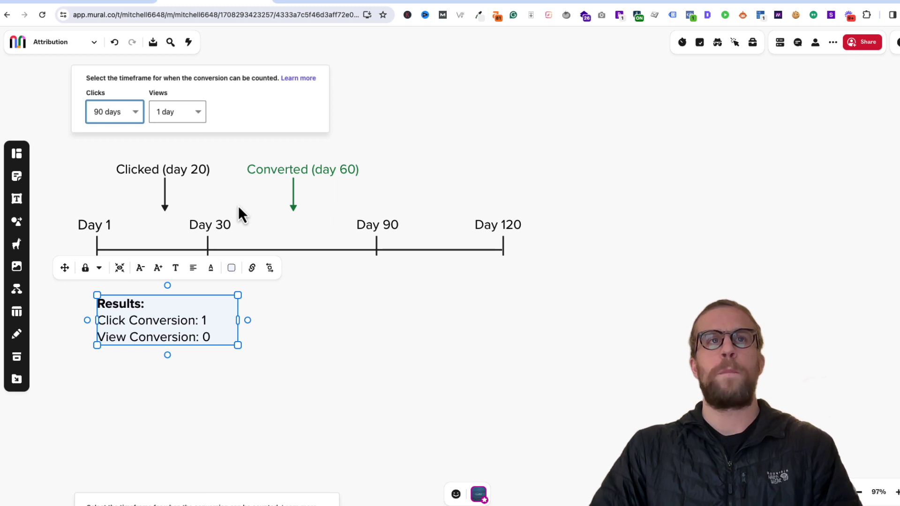
pyautogui.click(165, 195)
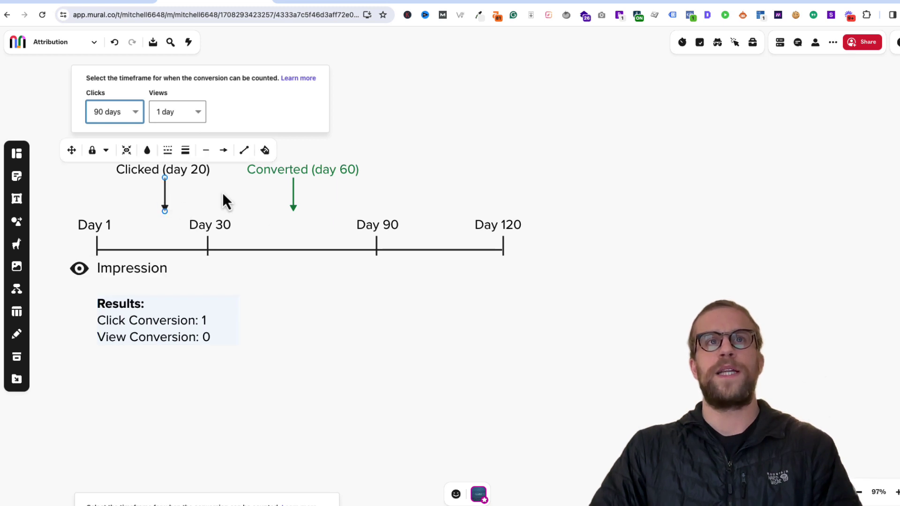
pyautogui.click(304, 182)
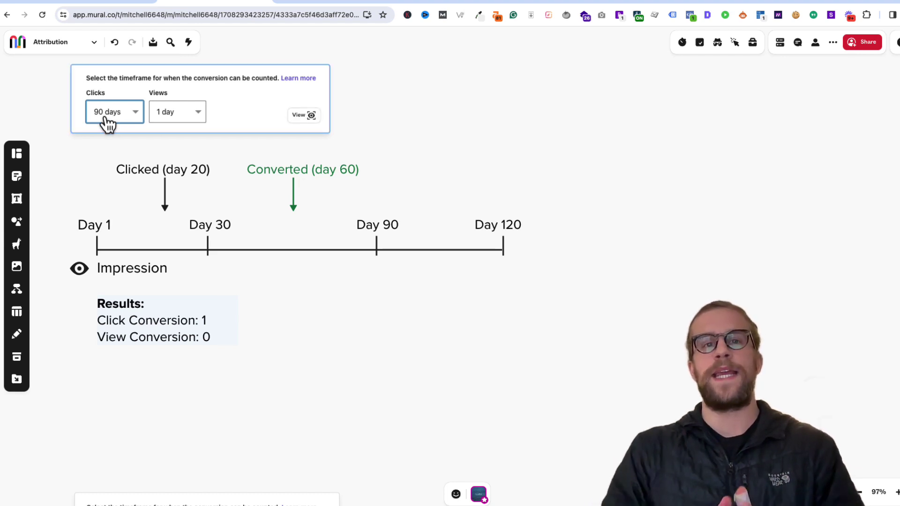
pyautogui.click(173, 125)
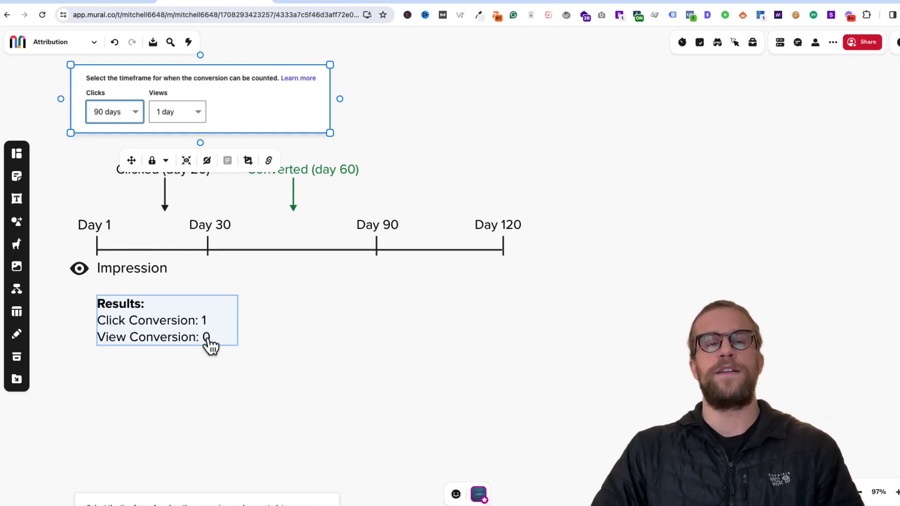
# - Examine the board's attribution timelines for 90-day click and view windows and for 30-day click with 7-day view windows
pyautogui.scroll(-7, 216, 397)
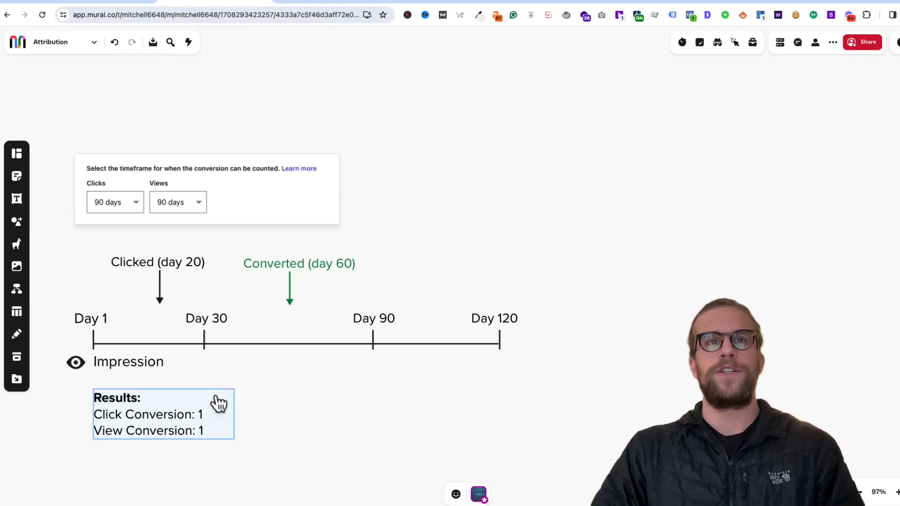
pyautogui.scroll(-1, 215, 397)
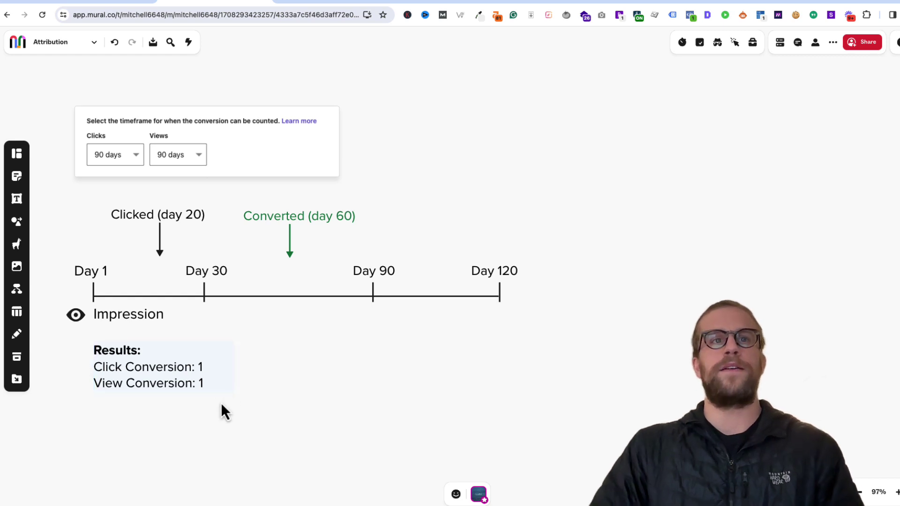
pyautogui.scroll(-3, 221, 406)
pyautogui.scroll(-10, 221, 406)
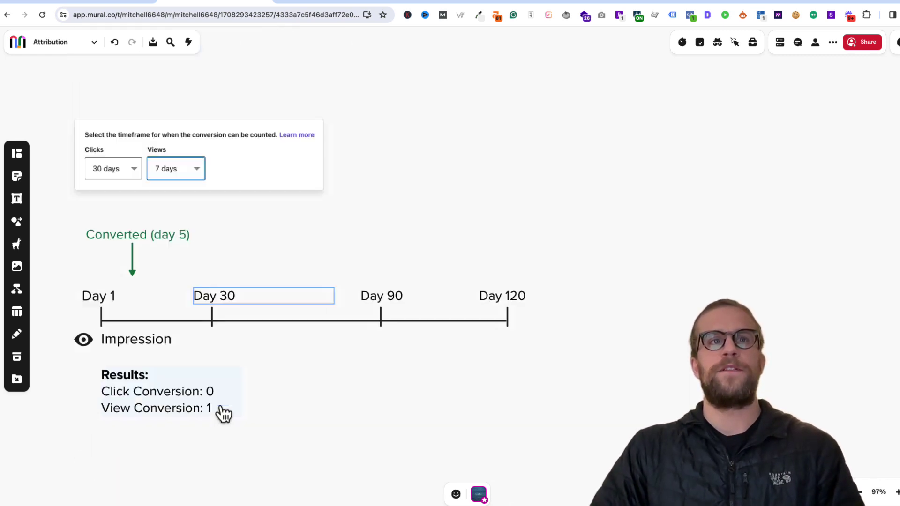
pyautogui.scroll(2, 220, 406)
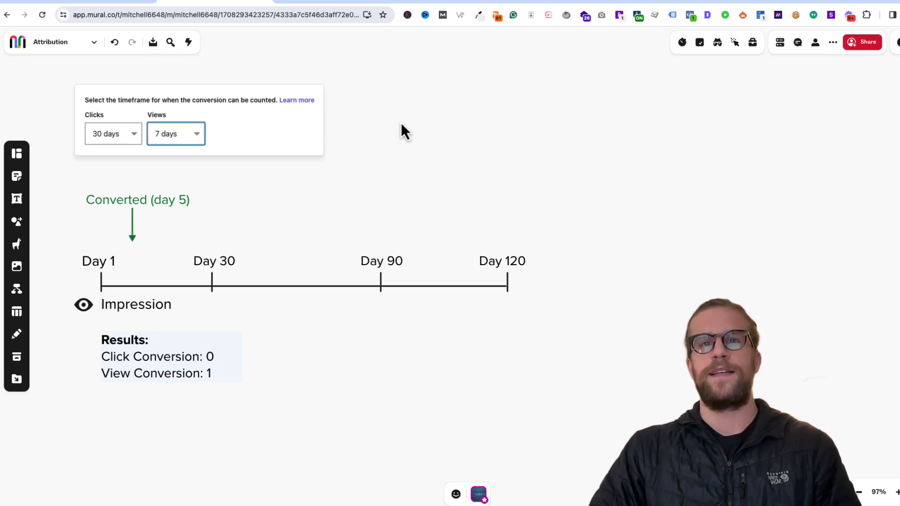
# - Switch to the campaign list in LinkedIn Campaign Manager and show the Conversions & Leads columns with the Conversions breakdown
pyautogui.click(309, 4)
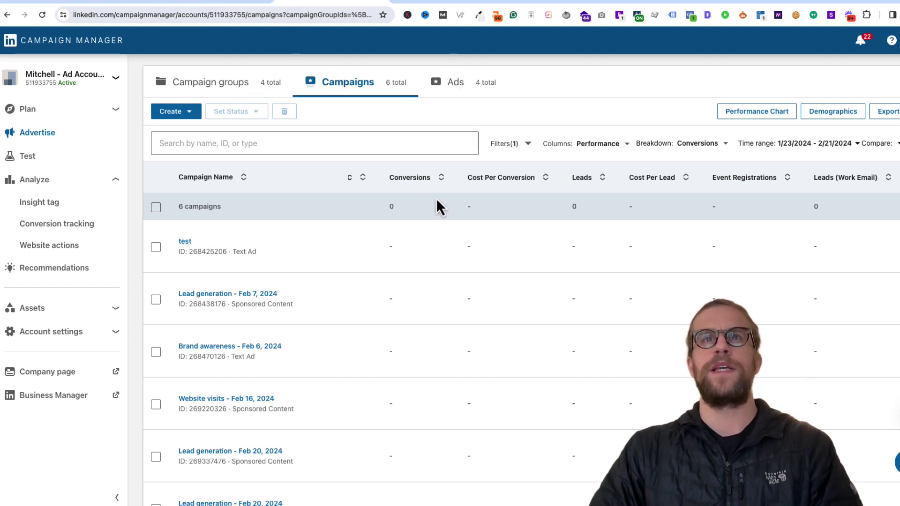
pyautogui.click(592, 145)
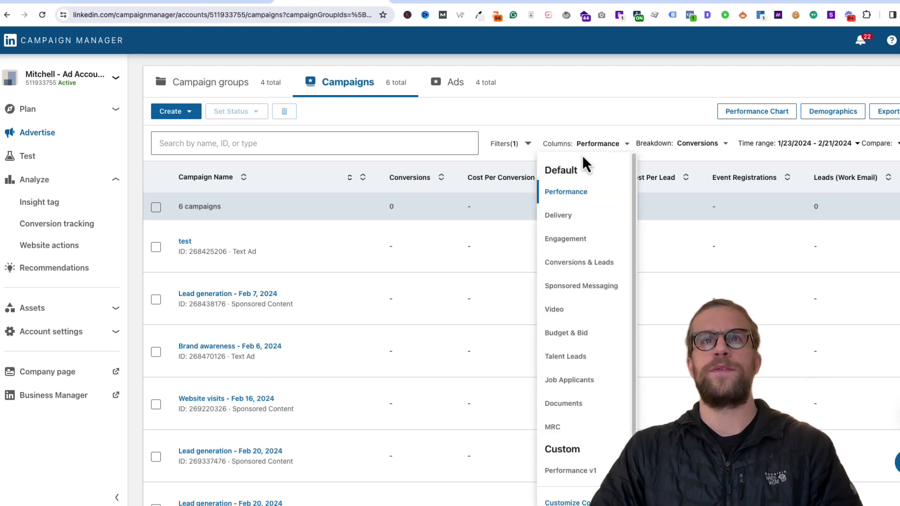
pyautogui.click(569, 263)
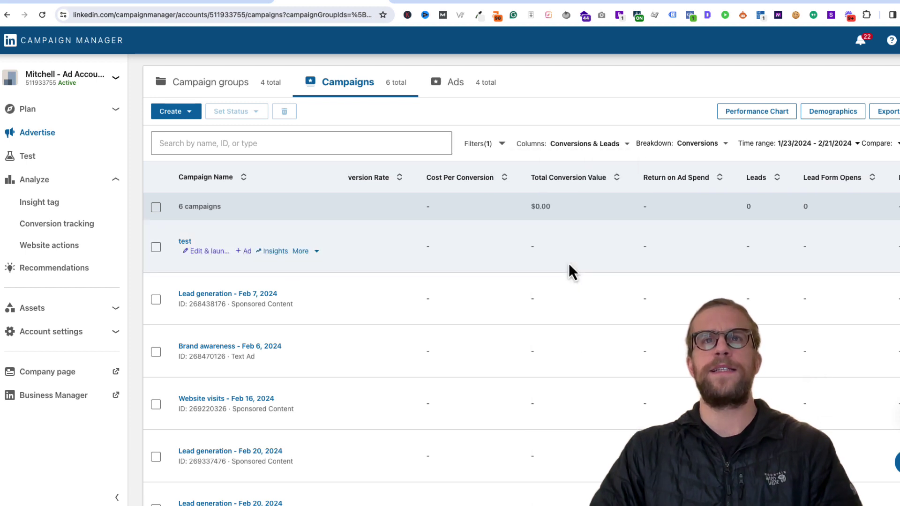
pyautogui.click(689, 146)
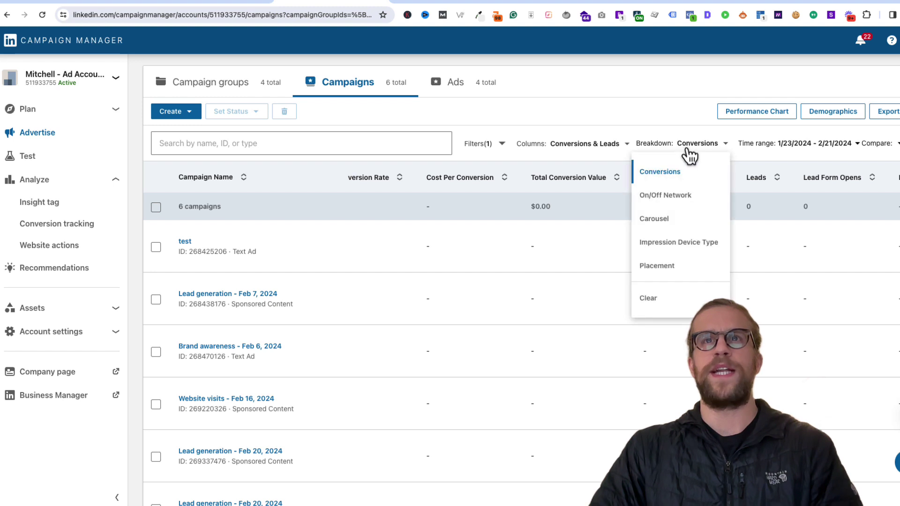
pyautogui.click(671, 182)
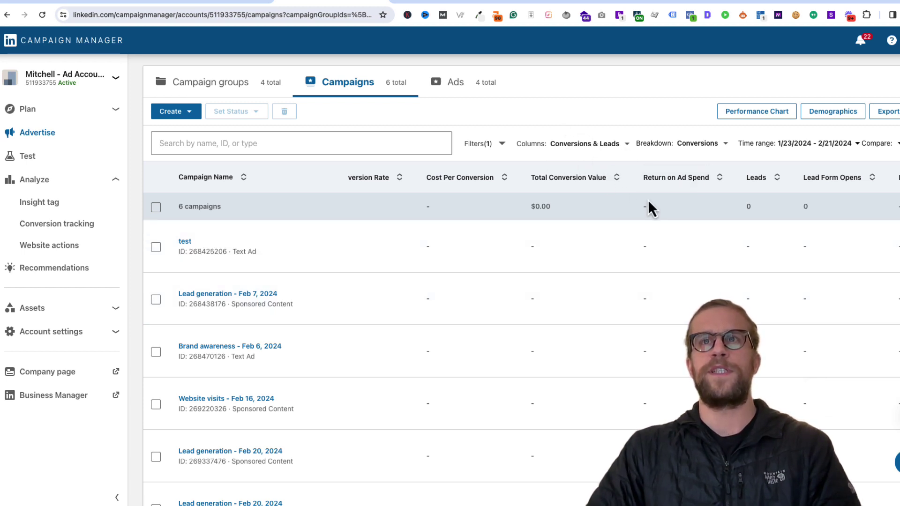
# - Look through the campaign table's conversion, lead and event registration columns, returning to the view conversions column
pyautogui.hscroll(5, 649, 206)
pyautogui.hscroll(10, 649, 202)
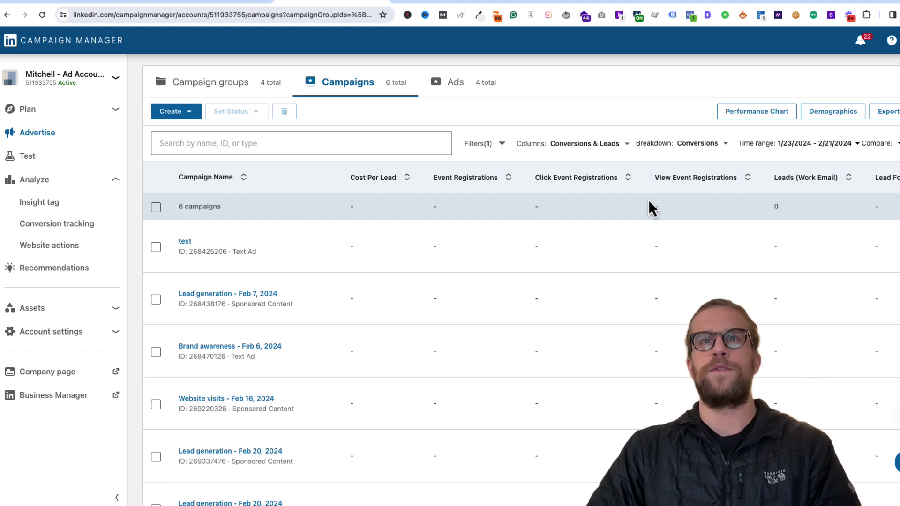
pyautogui.hscroll(3, 648, 200)
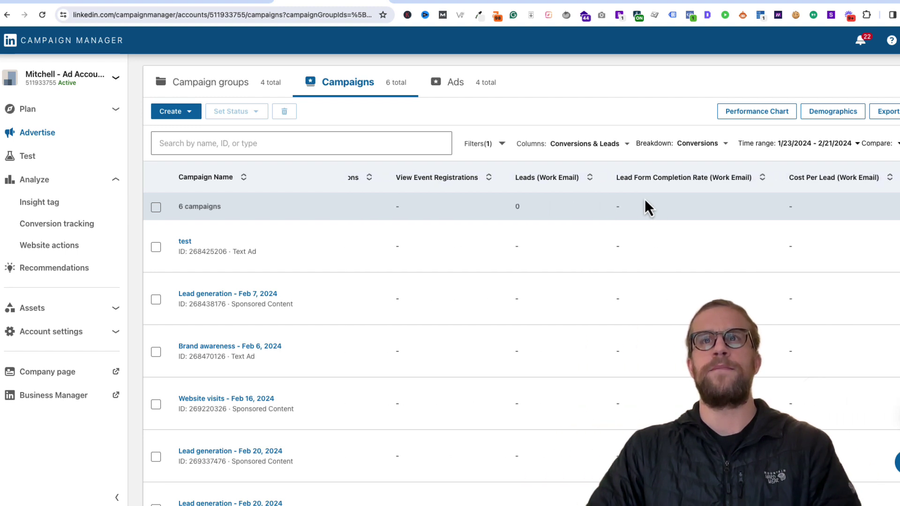
pyautogui.hscroll(-10, 645, 199)
pyautogui.hscroll(-5, 638, 199)
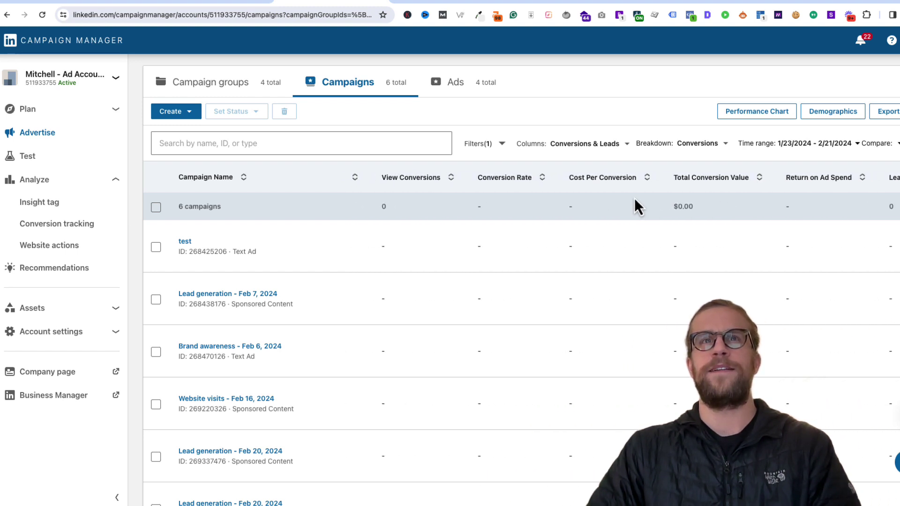